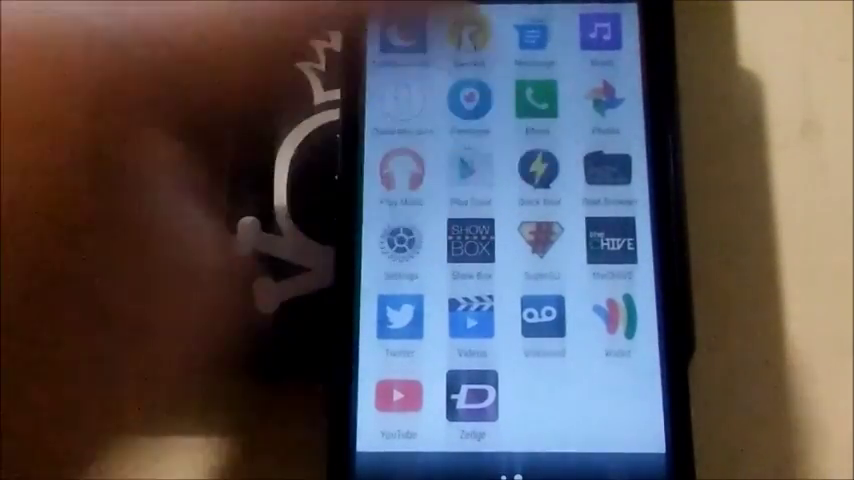
Step: Launch the Quick Boot reboot utility to reach TWRP Recovery for the factory reset
{"action": "left_click", "coordinate": [539, 170]}
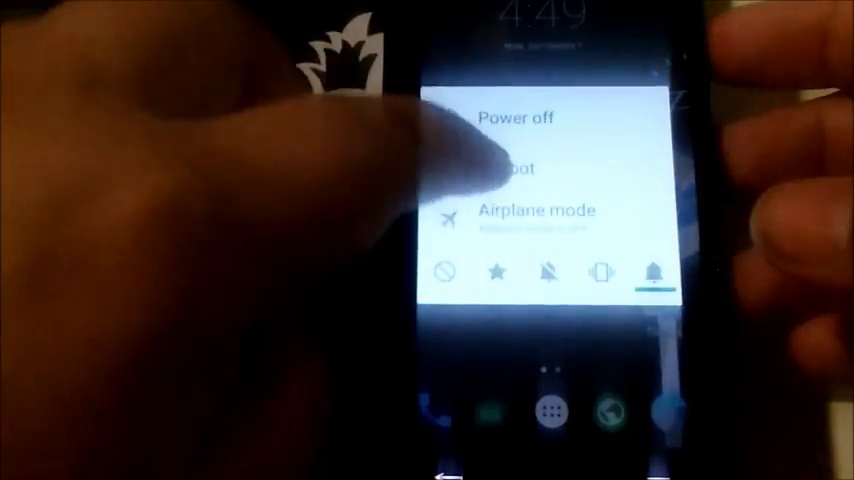
Step: Choose Reboot in the power menu to show the Reboot, Soft reboot and Recovery options
{"action": "left_click", "coordinate": [507, 167]}
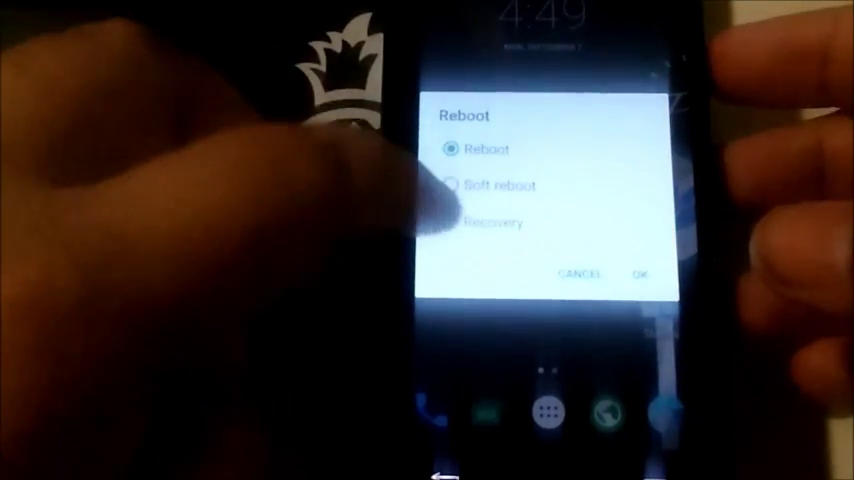